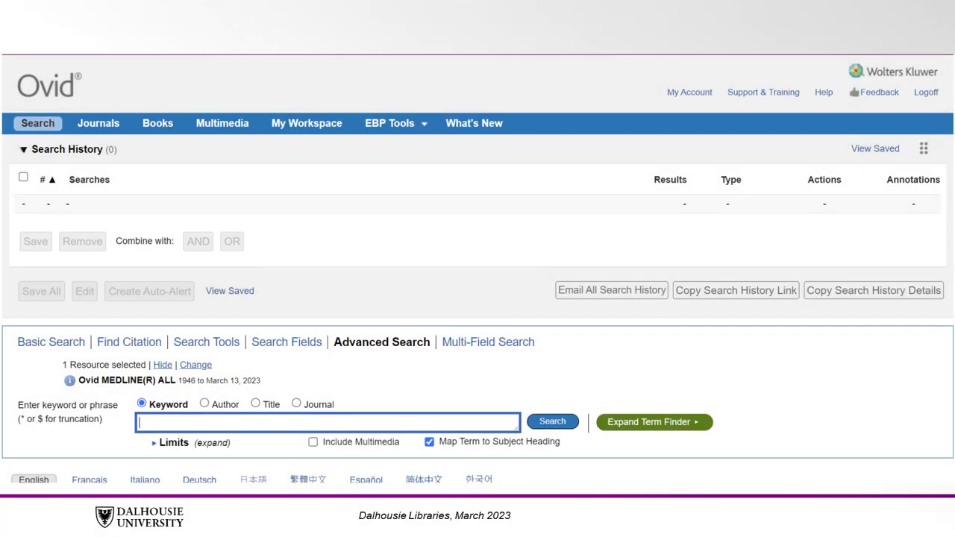
- Enter 'Tai Chi' as a keyword search with Map Term to Subject Heading left on
text(Tai Chi)
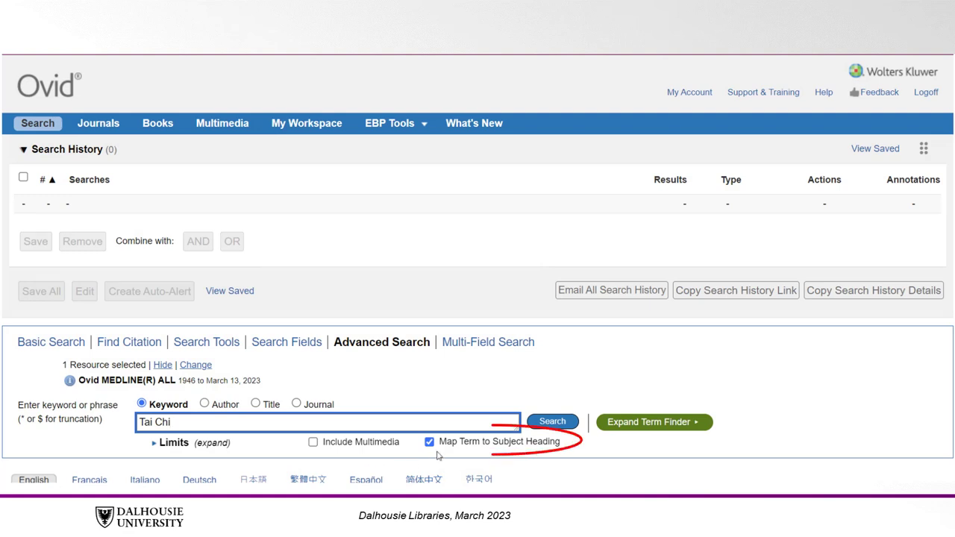
- Run the Tai Chi search to see its mapping to the Tai Ji subject heading
click(550, 429)
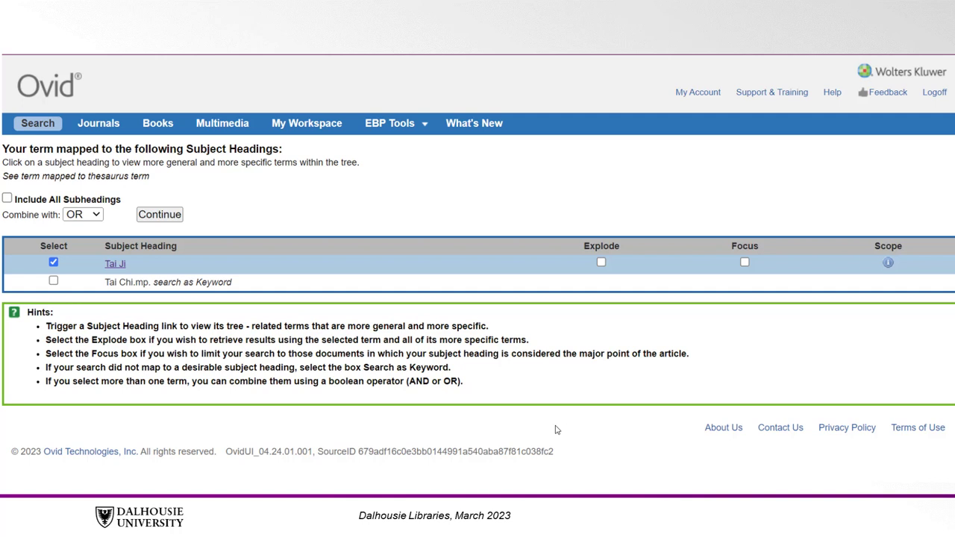
- View the Tai Ji scope note and its position in the subject tree
click(888, 265)
click(115, 266)
middle_click(435, 286)
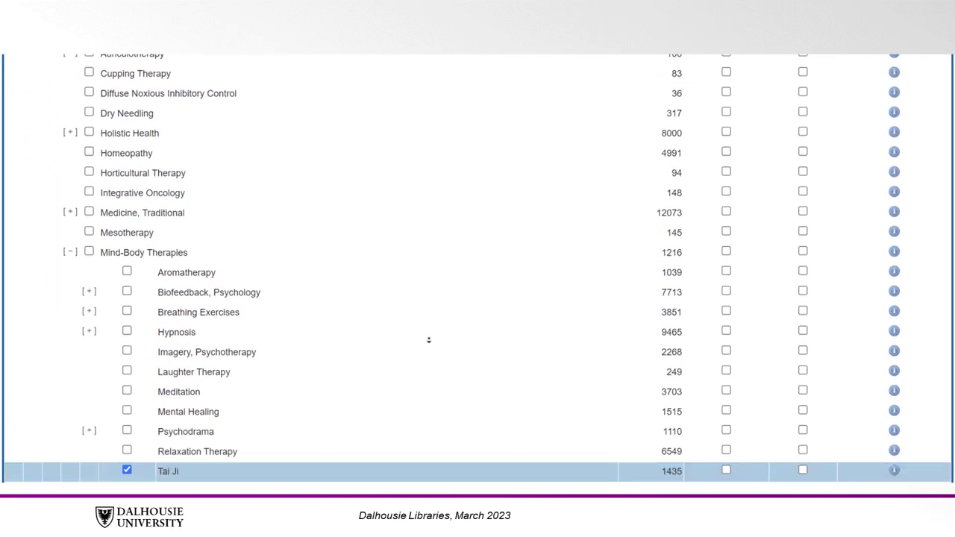
click(430, 342)
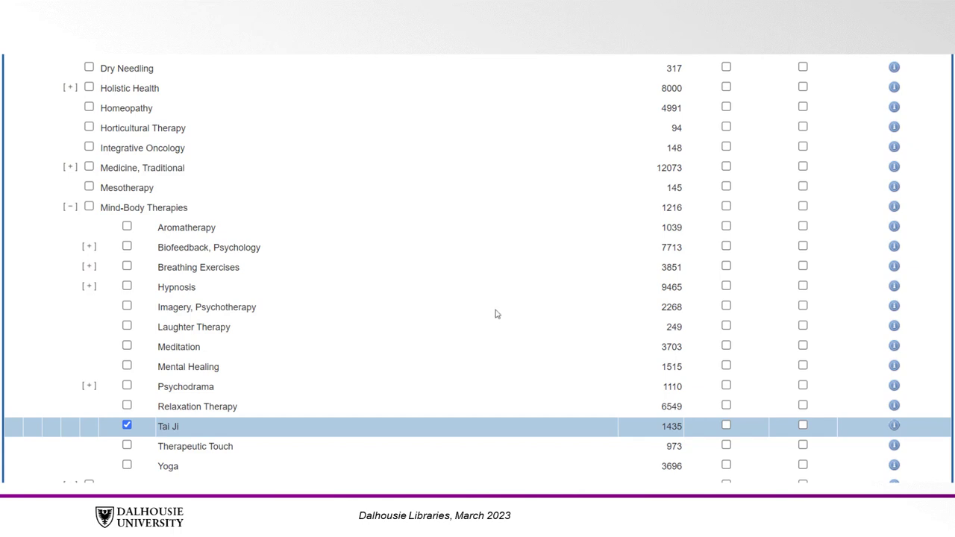
- Tick and untick Mind-Body Therapies, then proceed with Tai Ji alone to its subheadings
click(726, 207)
click(727, 209)
scroll(307, 318, up, 8)
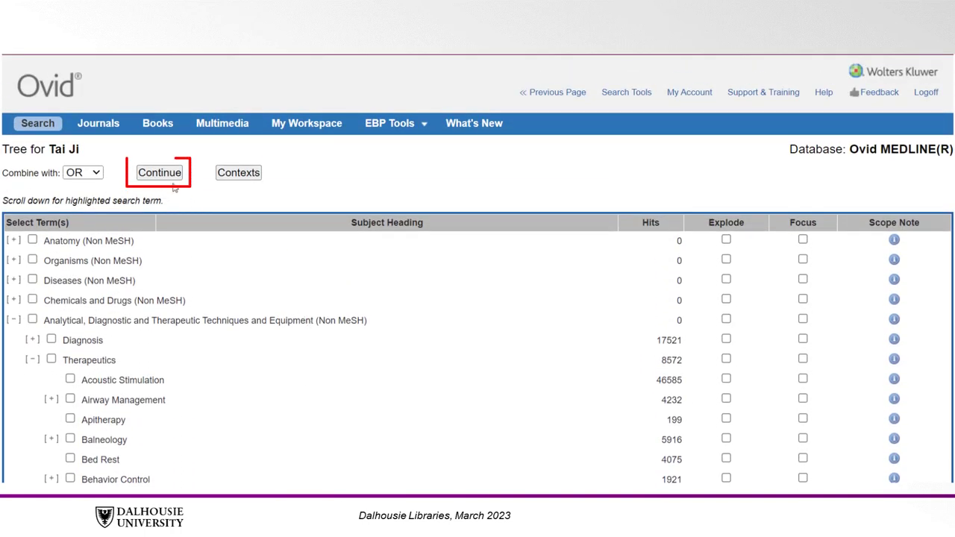
click(170, 180)
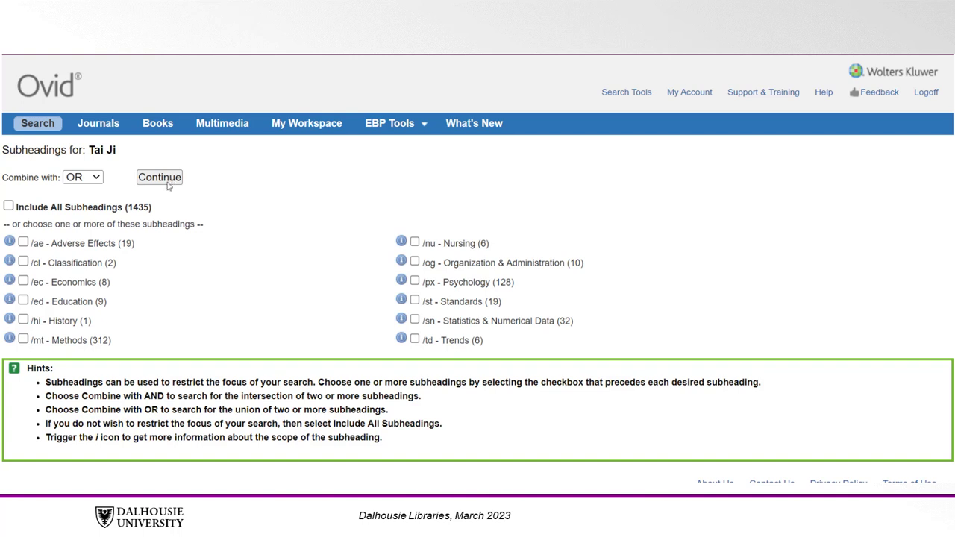
click(24, 244)
click(415, 243)
click(415, 243)
click(23, 242)
- Run the Tai Ji heading search, then a 'Tai Chi OR Tai Ji' keyword search without mapping
click(164, 180)
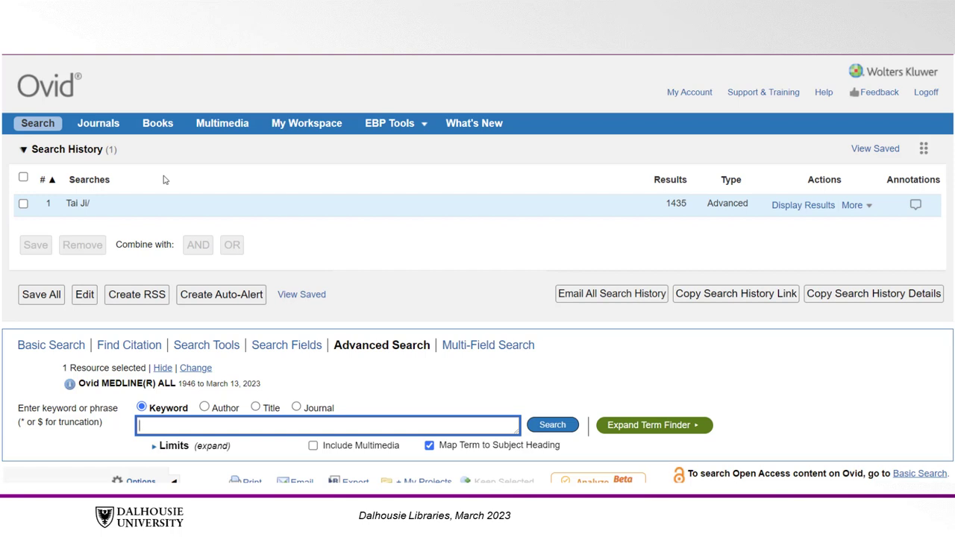
text(Tai Chi OR)
text(Tai Ji)
click(429, 445)
click(551, 425)
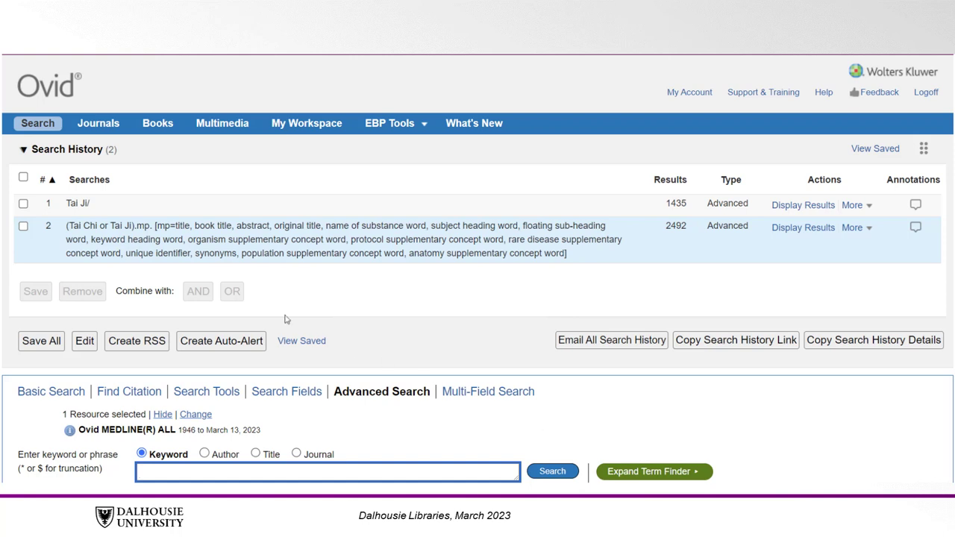
- Combine searches 1 and 2 with OR
click(23, 203)
click(23, 227)
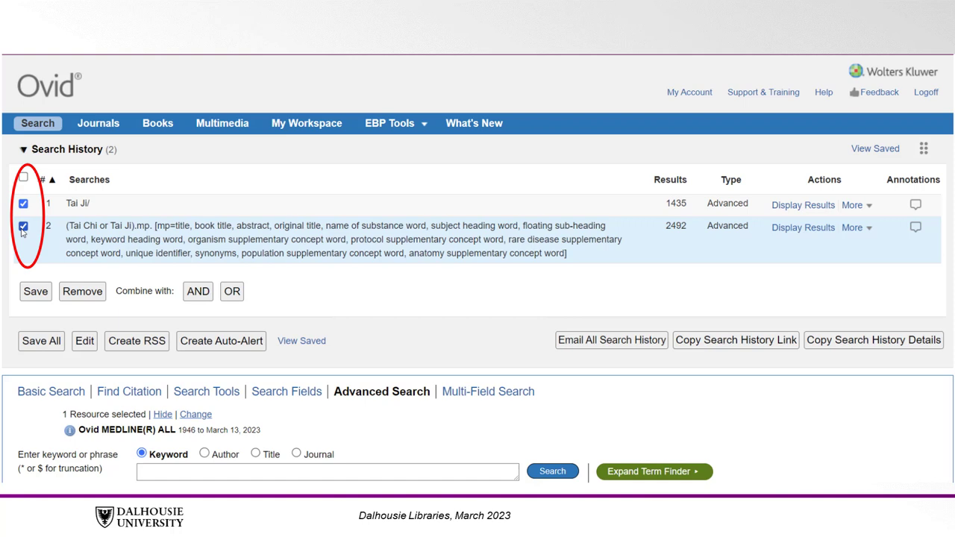
click(231, 292)
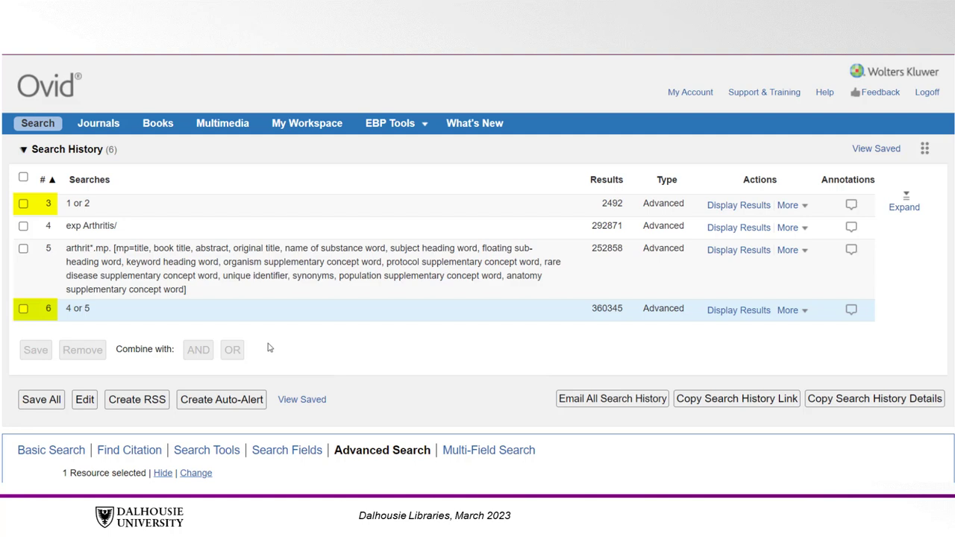
- Combine search 3 (Tai Chi) and search 6 (arthritis) with AND, giving 172 results
click(23, 204)
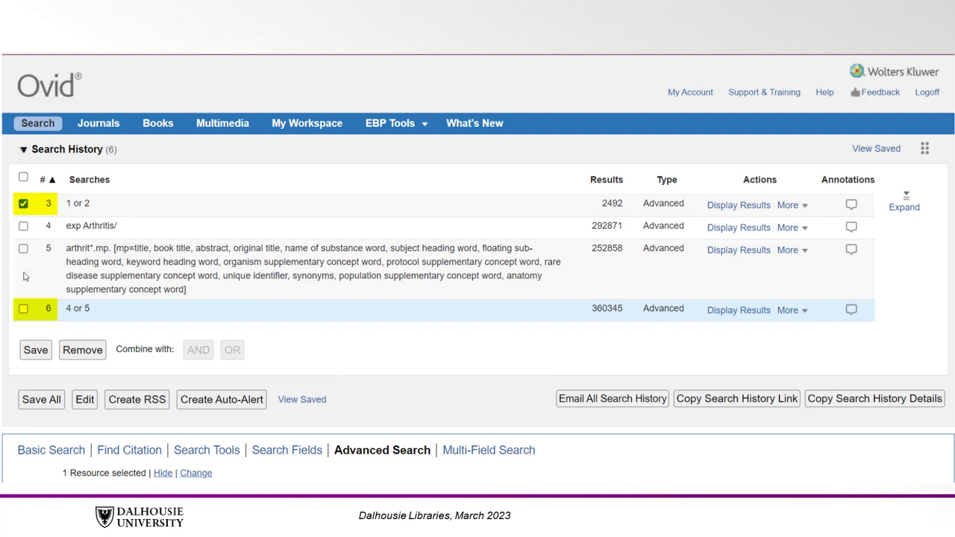
click(23, 309)
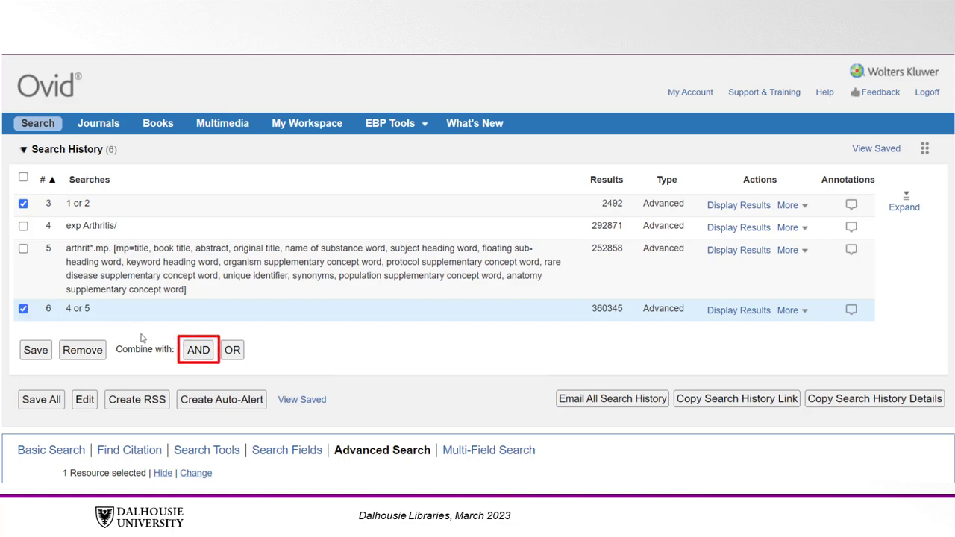
click(199, 351)
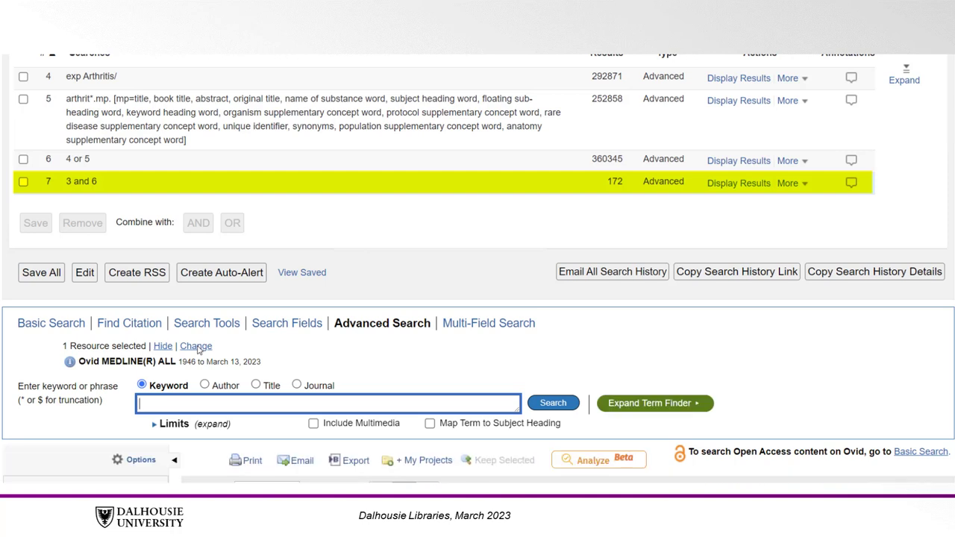
click(236, 356)
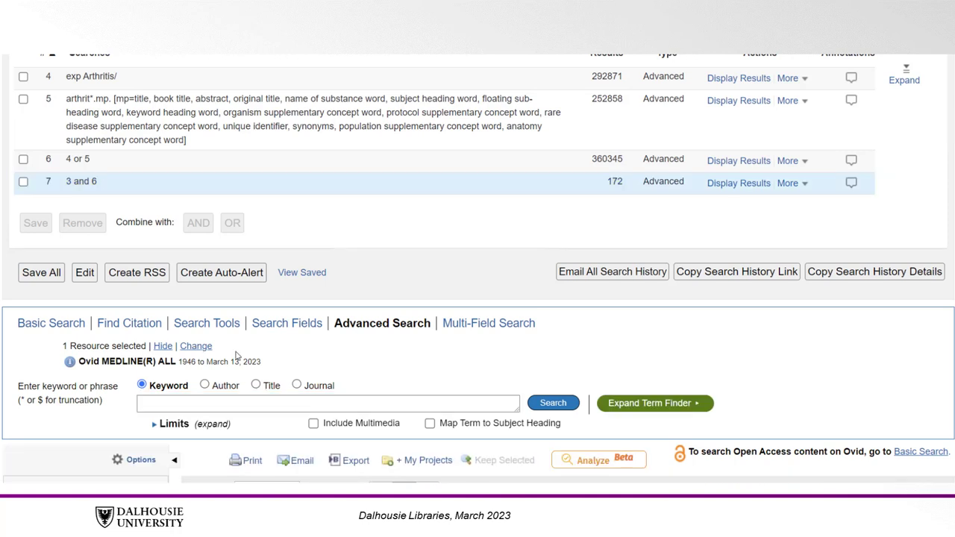
- Expand the abstract of the first result
scroll(236, 356, down, 3)
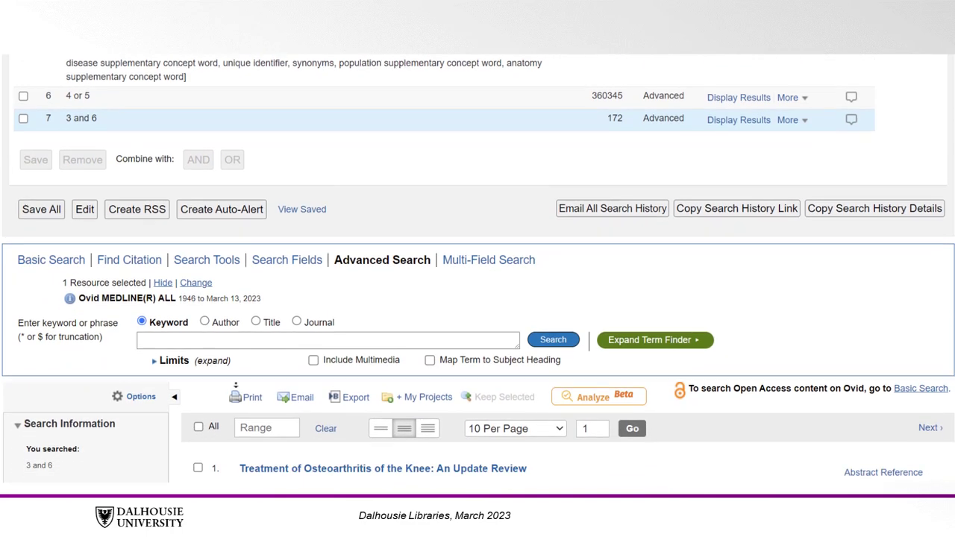
scroll(236, 384, down, 3)
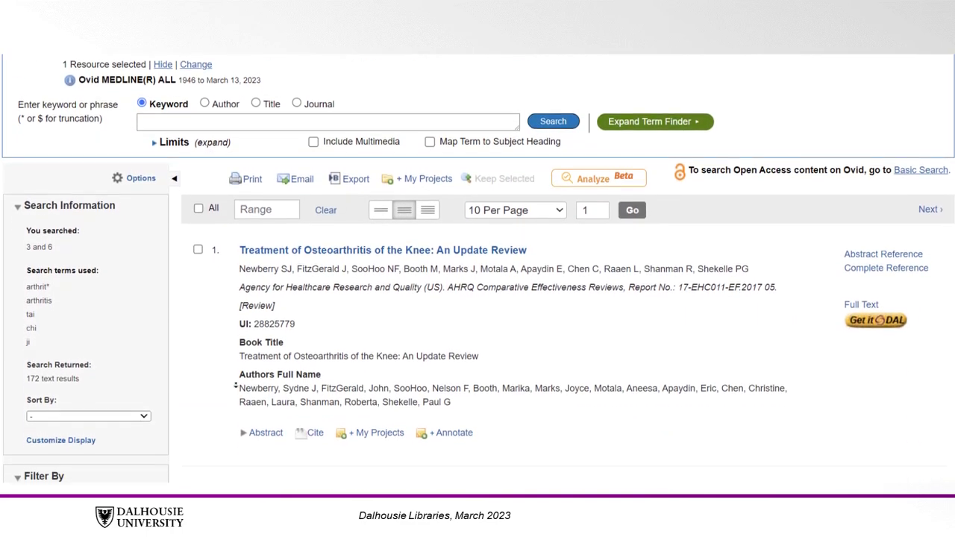
scroll(236, 384, down, 1)
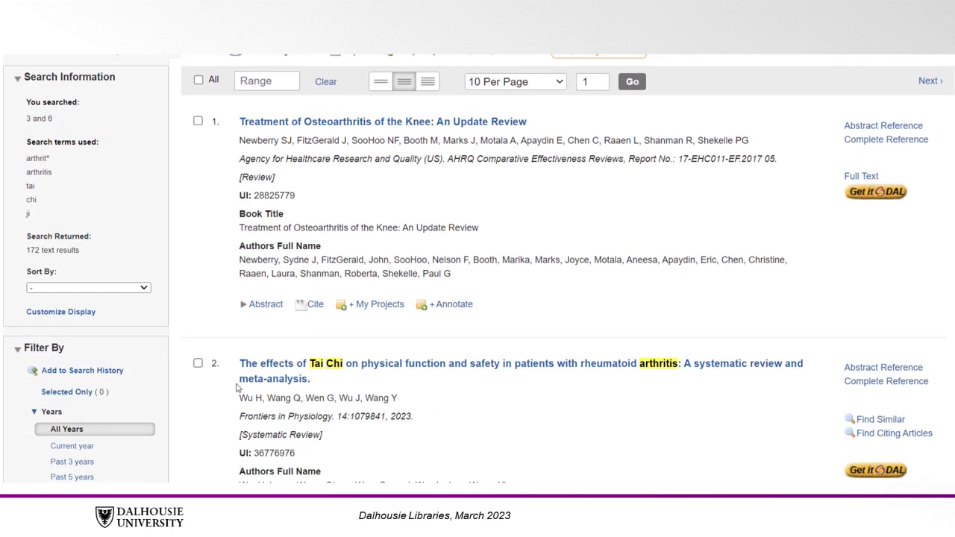
click(243, 311)
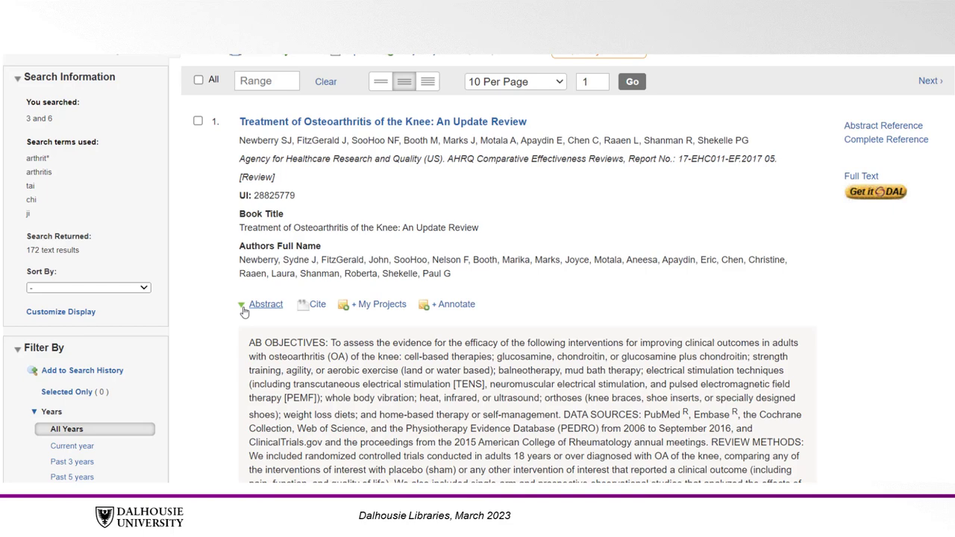
scroll(243, 310, up, 1)
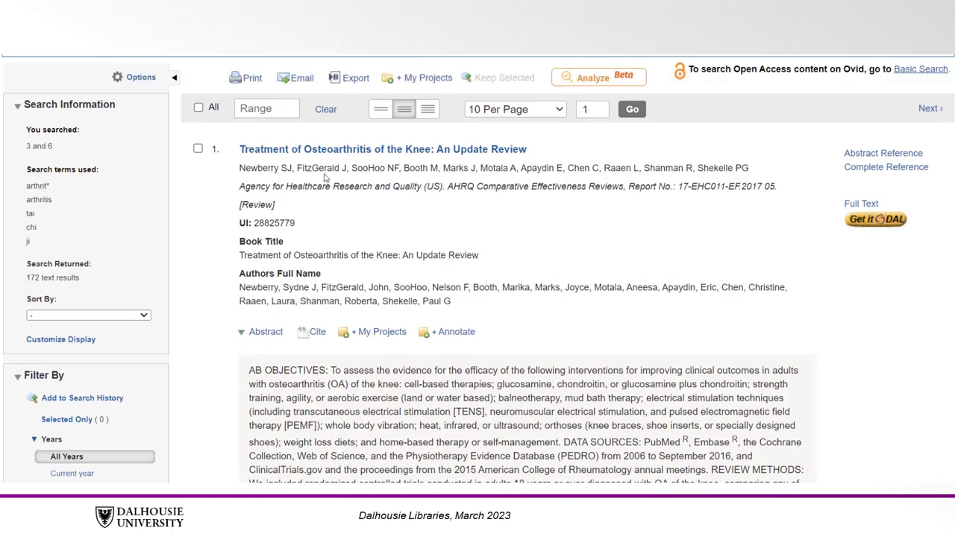
- Switch the results to a more detailed display, keeping 10 results per page
click(385, 109)
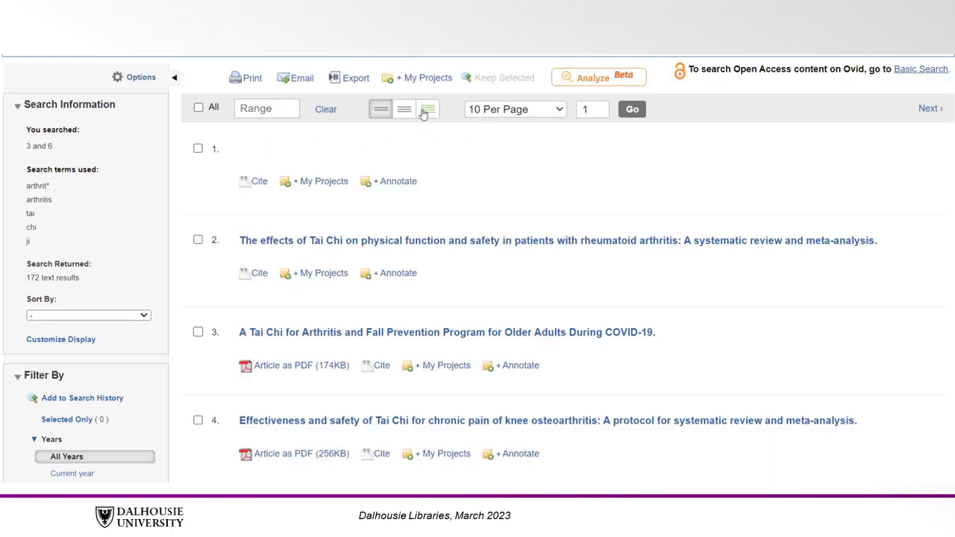
click(426, 109)
click(404, 110)
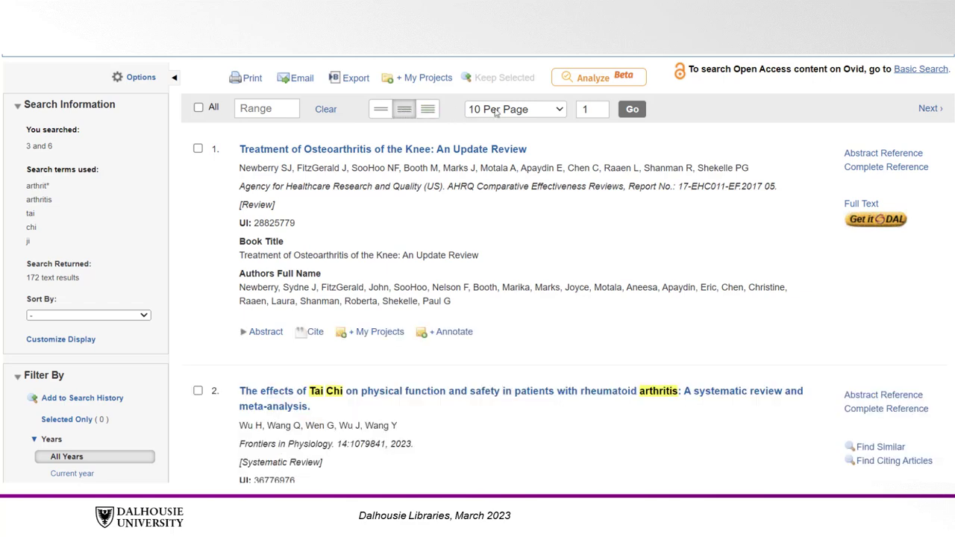
click(522, 110)
key(Down)
key(Down)
key(Down)
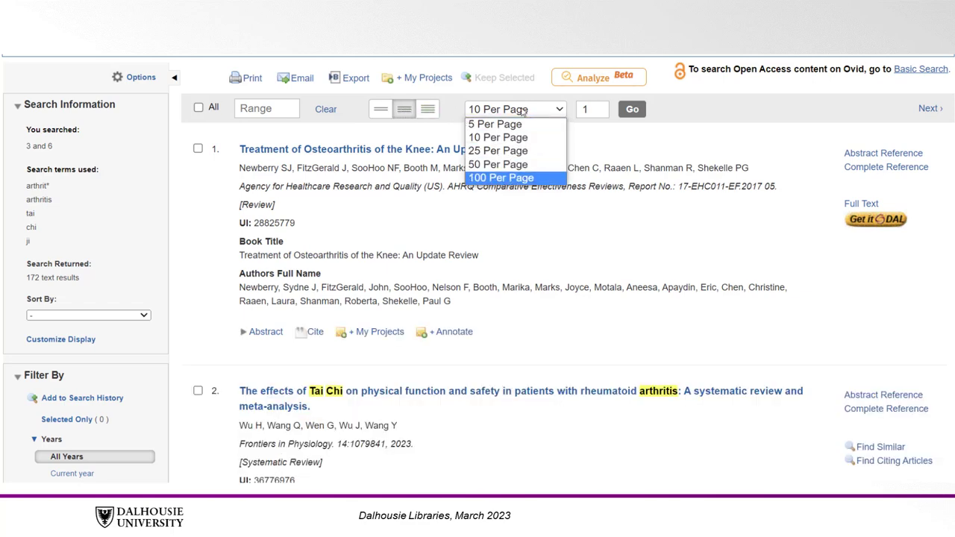
key(Escape)
- Expand the search history to show all seven searches
scroll(201, 286, down, 3)
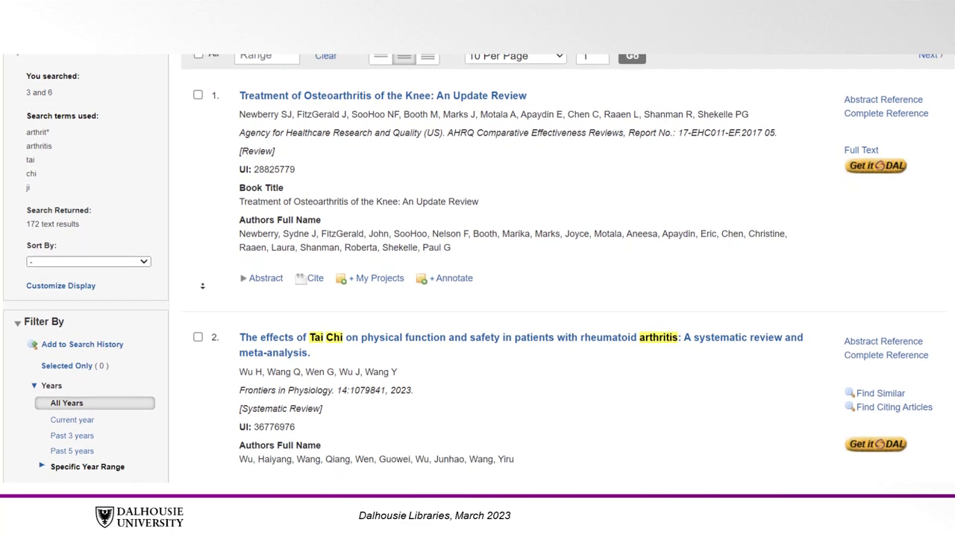
scroll(202, 286, down, 2)
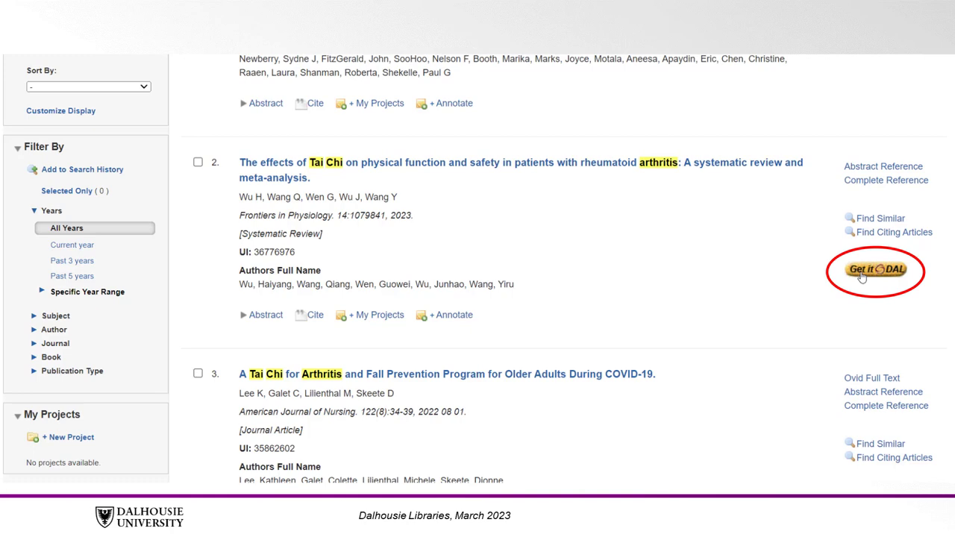
scroll(784, 216, up, 3)
scroll(784, 215, up, 15)
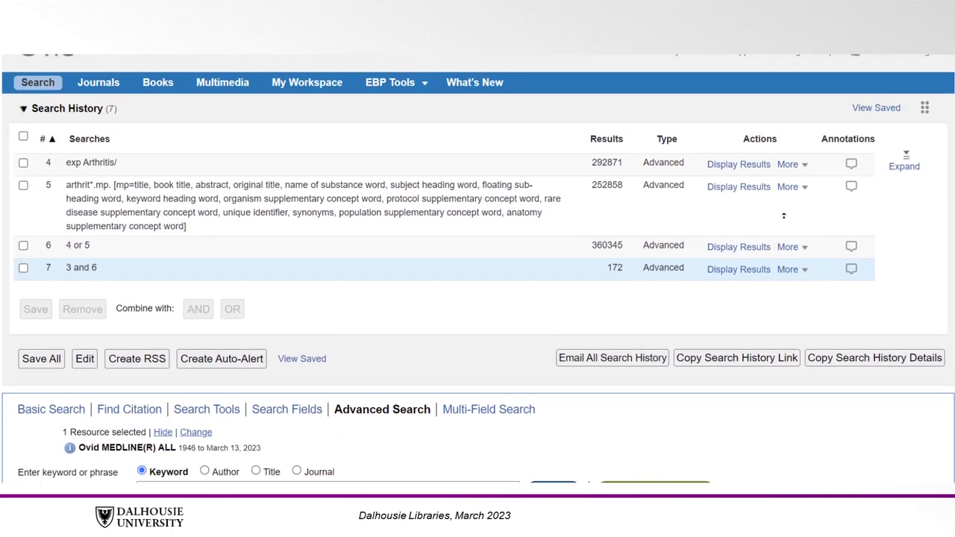
scroll(784, 216, up, 1)
click(906, 196)
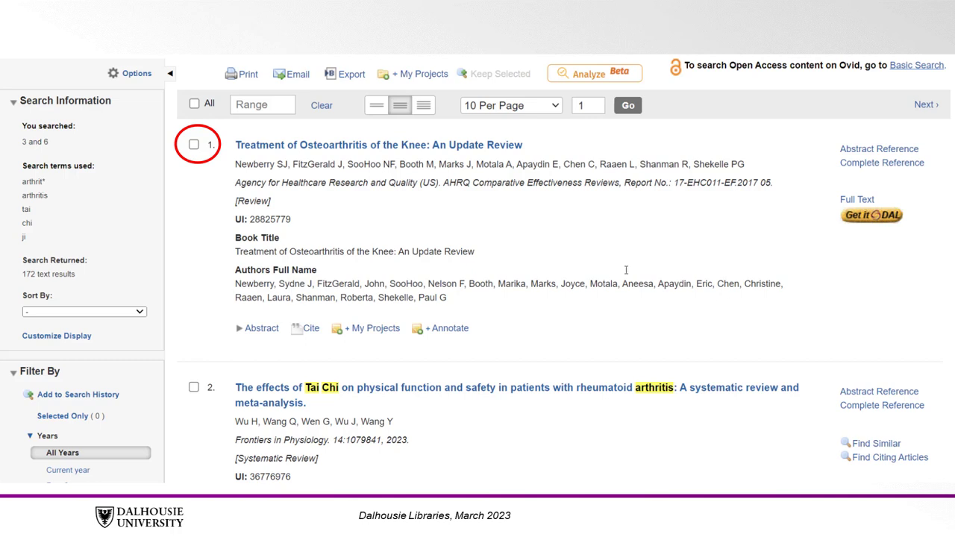
- Clear any selected results and set the record range to 1-25
click(194, 145)
click(193, 387)
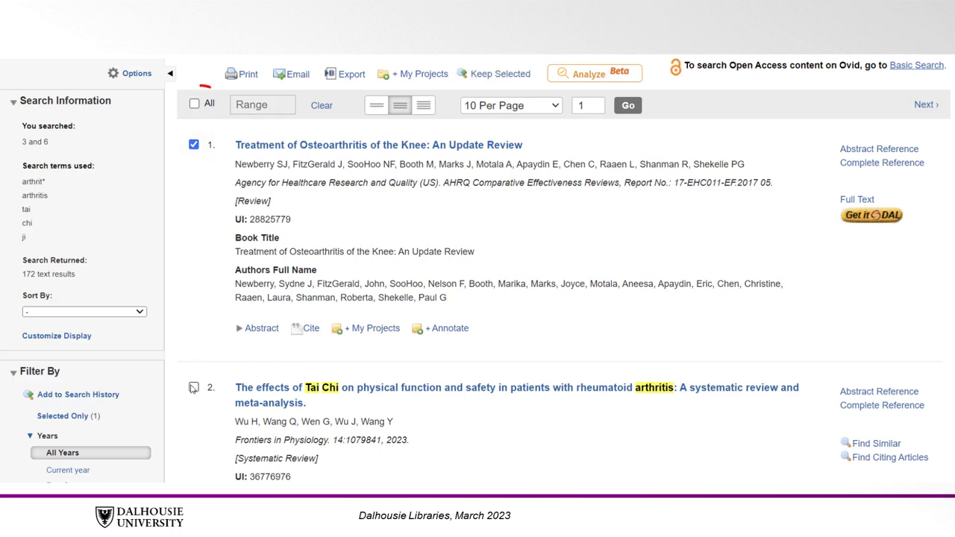
click(195, 105)
click(203, 106)
click(248, 103)
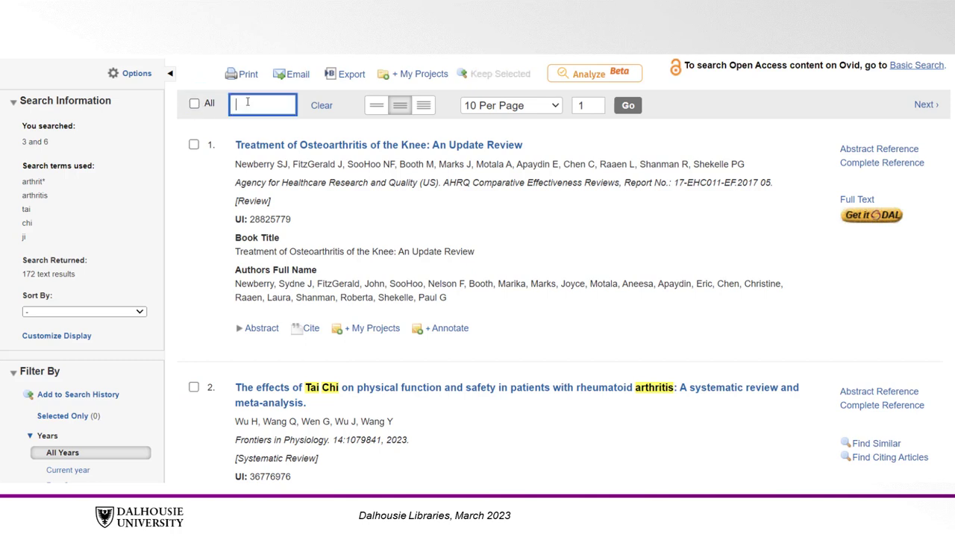
click(266, 149)
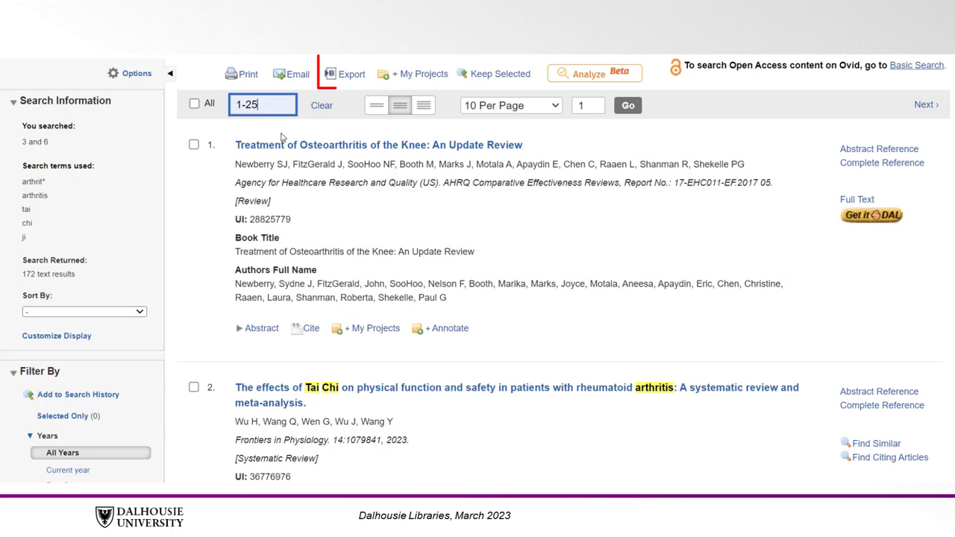
- Export records 1-25 in RIS format with Complete Reference fields
click(351, 74)
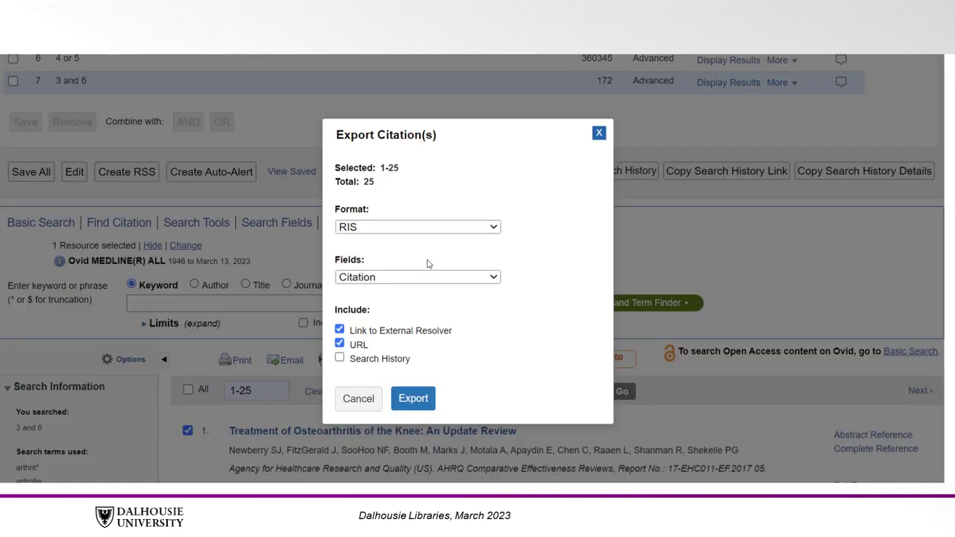
click(423, 279)
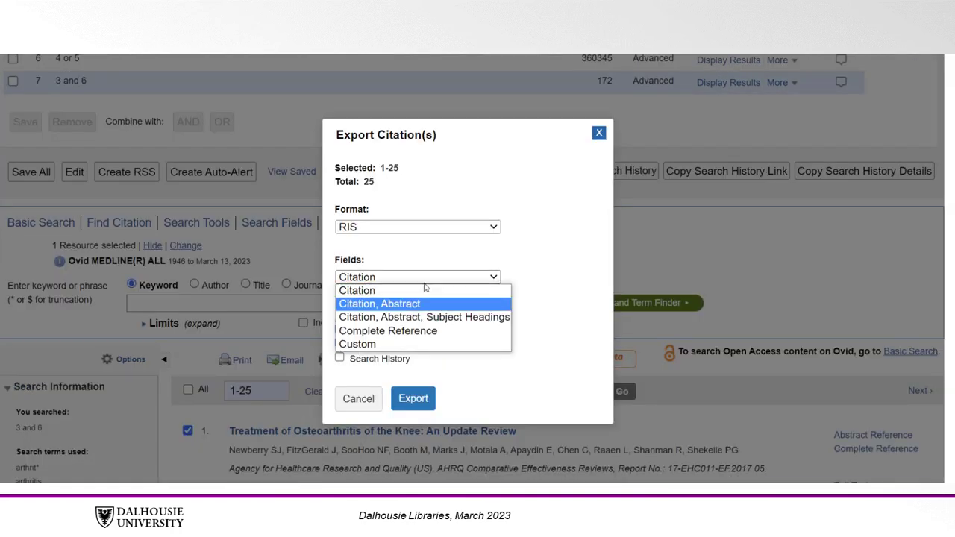
click(420, 333)
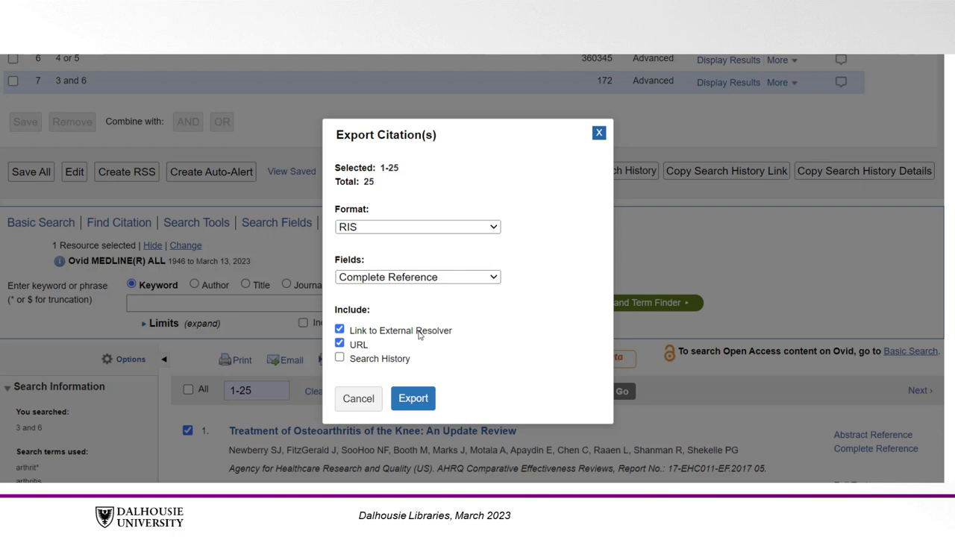
click(414, 399)
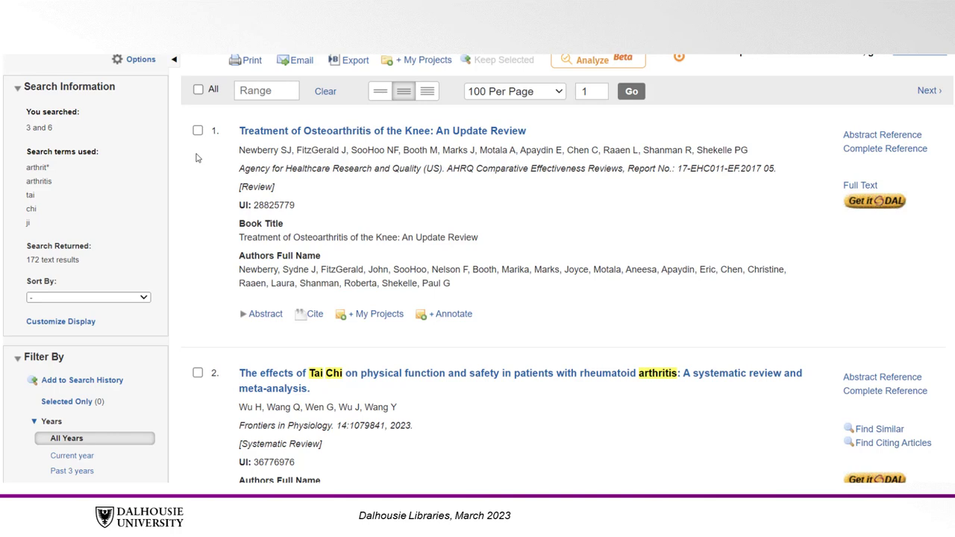
- Add the first result to a new project, entering 'Tai' as its name
click(198, 133)
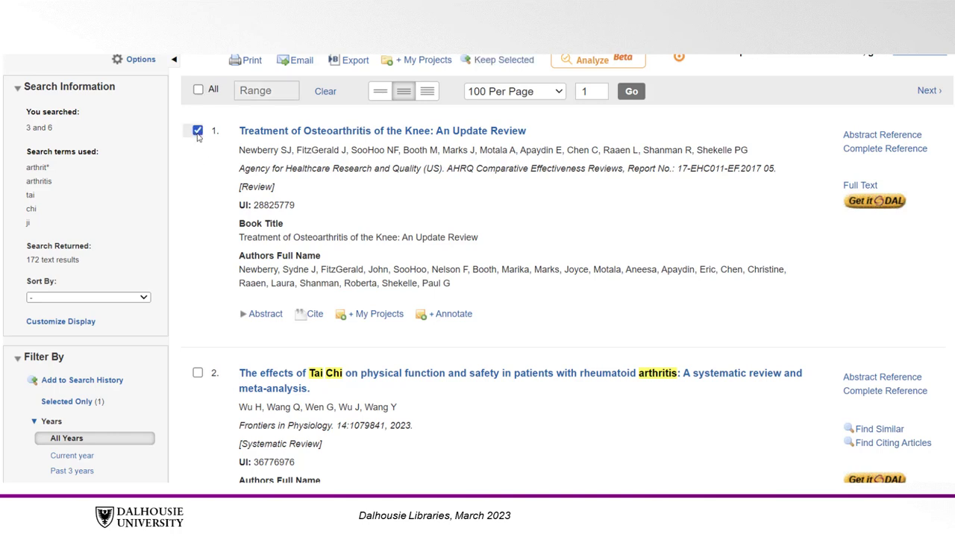
click(413, 60)
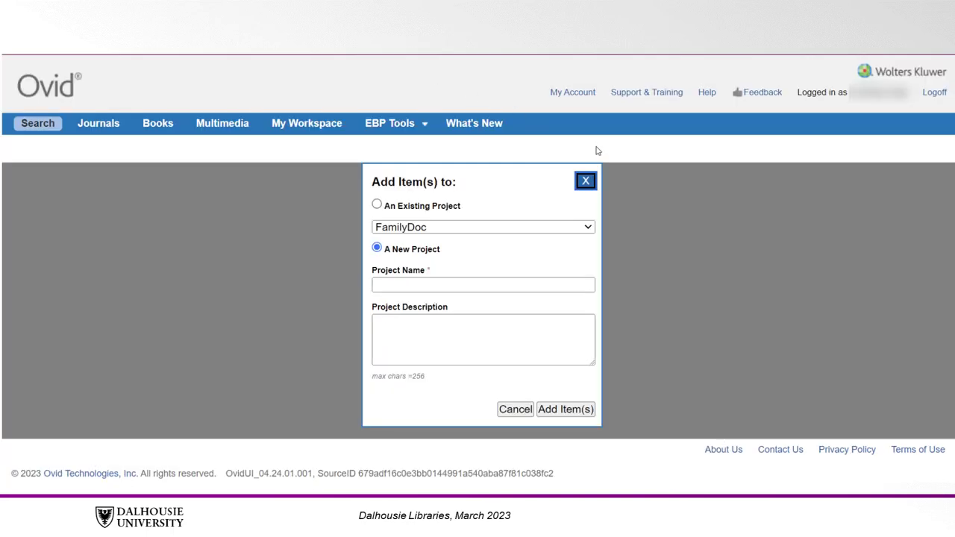
click(561, 231)
click(561, 233)
click(529, 283)
text(Tai)
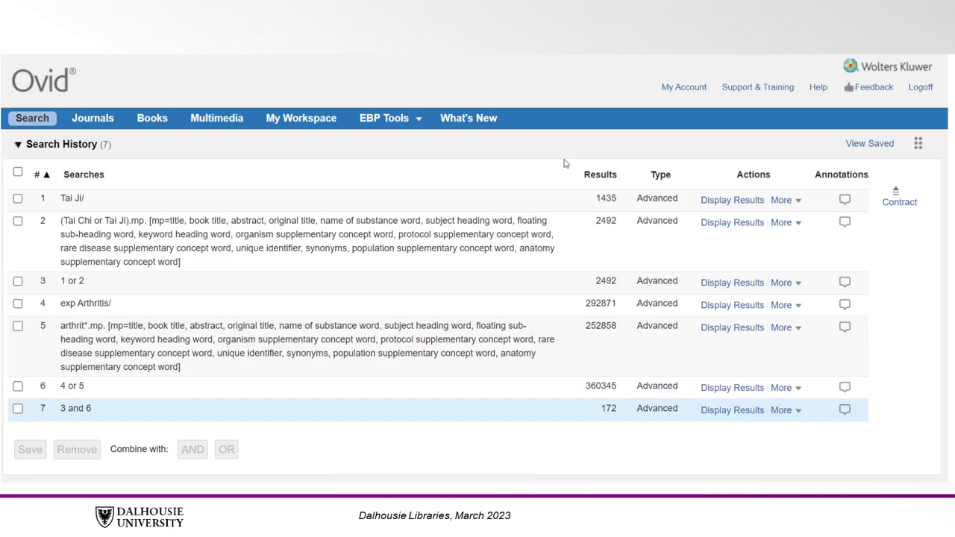
- Sign in to the personal account and select search 7 (3 and 6) in the history
click(671, 94)
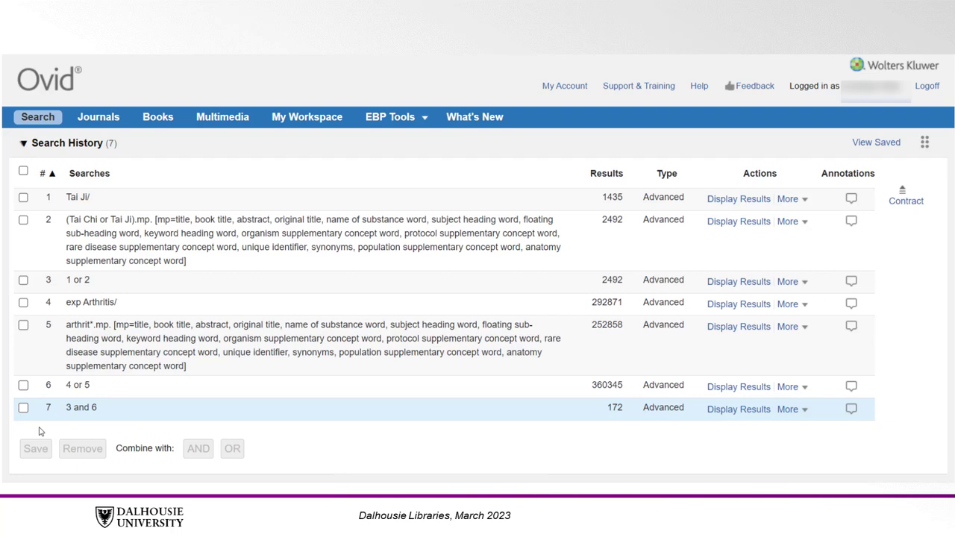
click(24, 408)
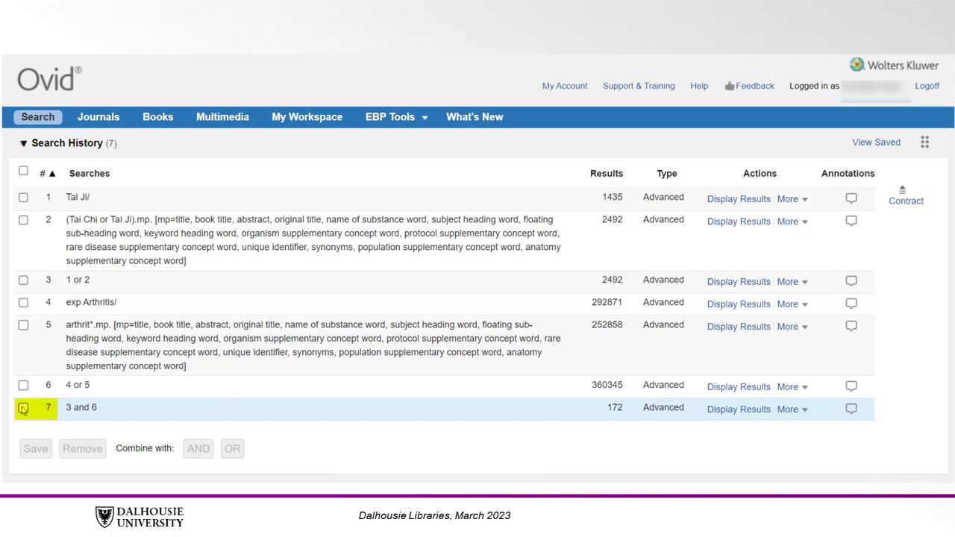
- Save the search history as permanent search 'Tai Chi', then view the 21 saved searches in My Workspace
click(35, 450)
click(123, 250)
text(Tai Chi)
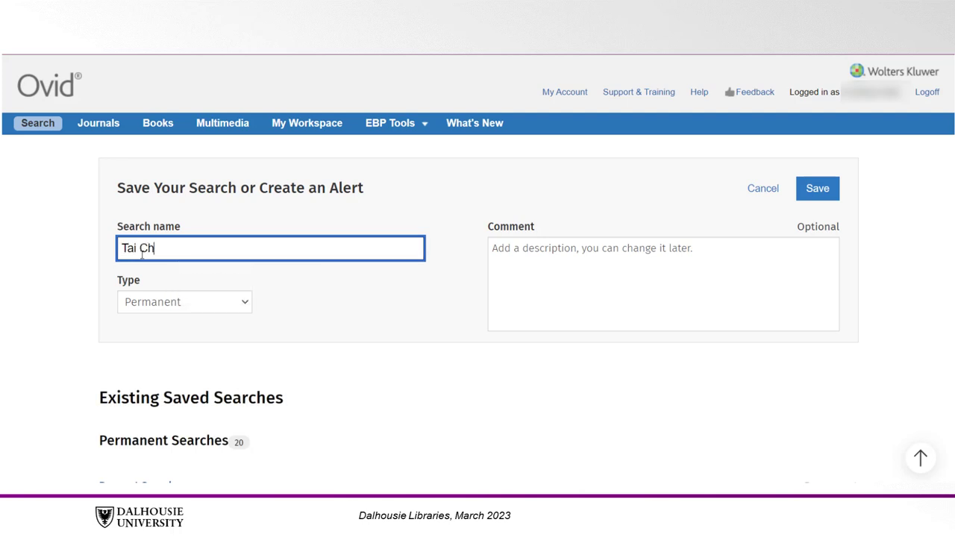
click(130, 302)
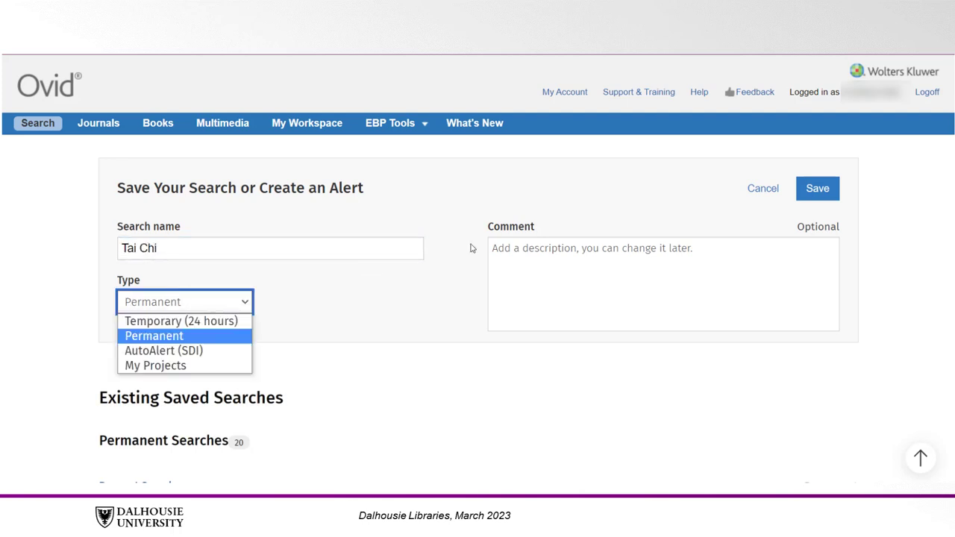
click(816, 191)
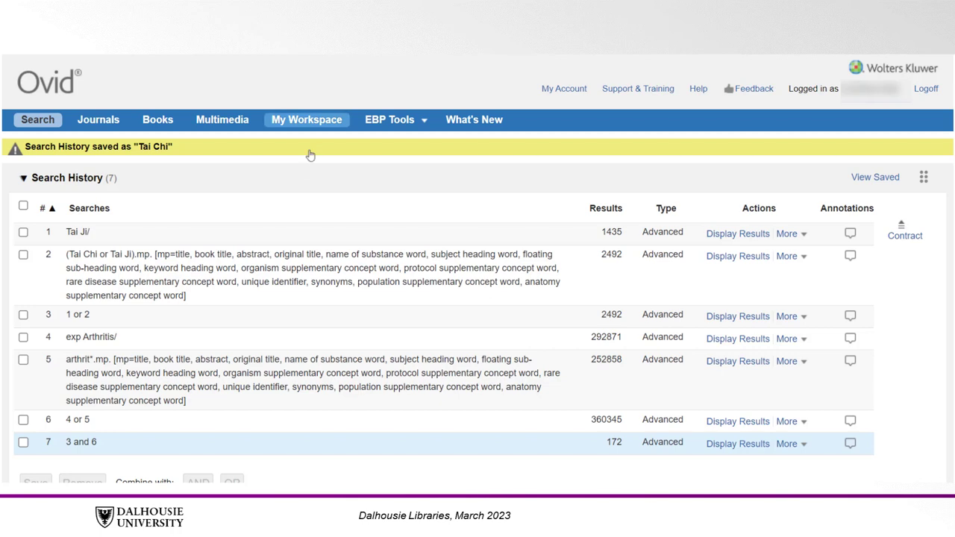
click(315, 121)
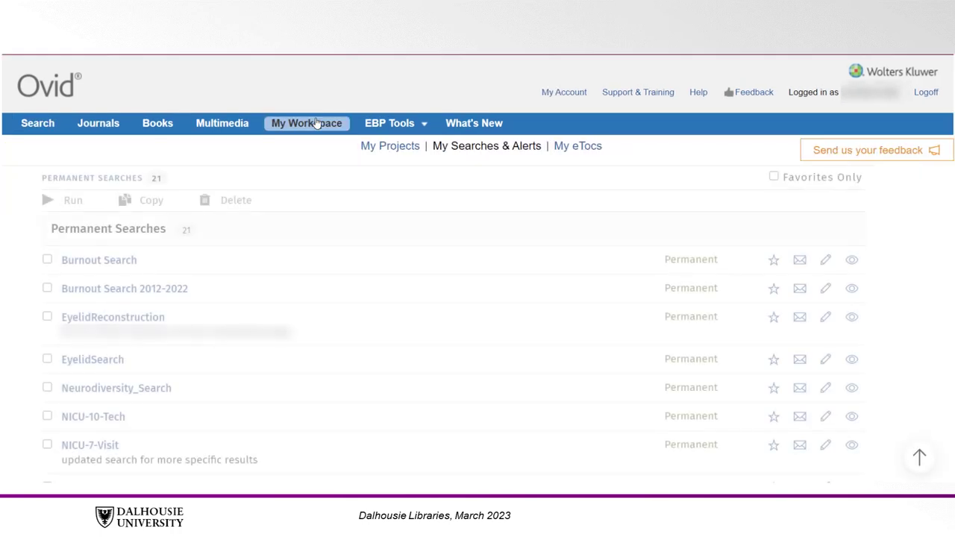